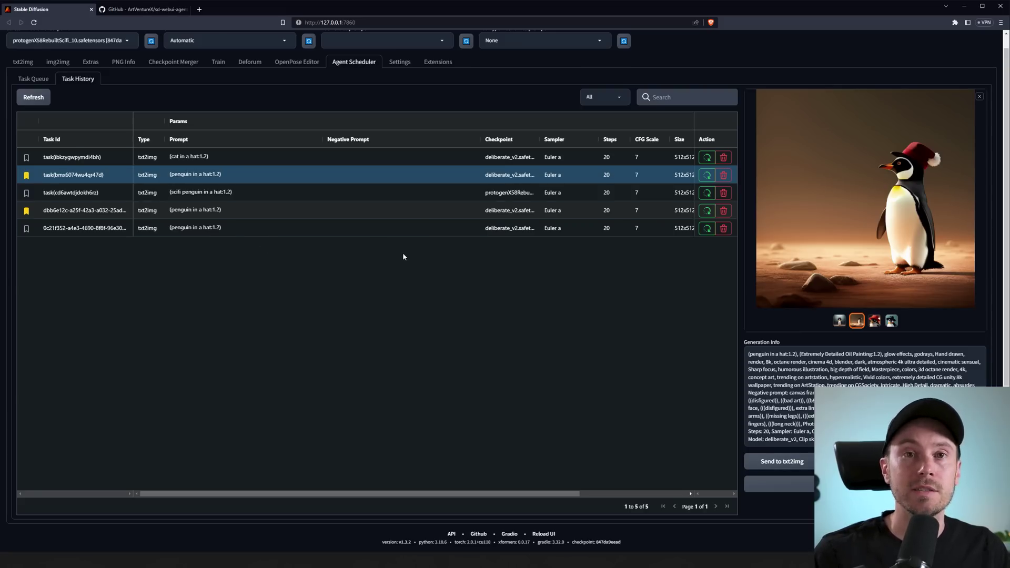
# Copy the sd-webui-agent-scheduler repository's HTTPS clone URL from its GitHub page
pyautogui.hotkey('ctrl', 'Tab')
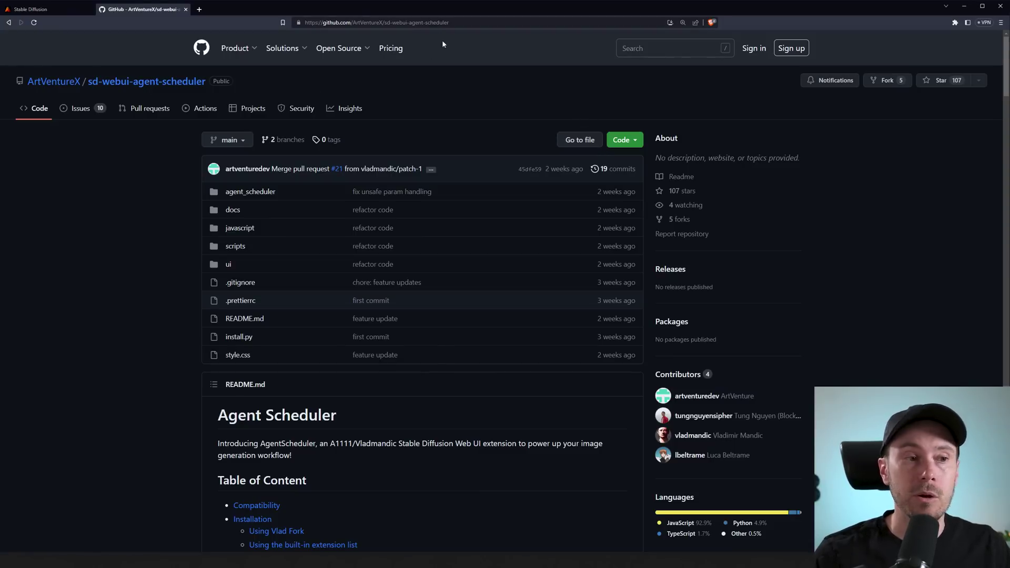
pyautogui.click(639, 142)
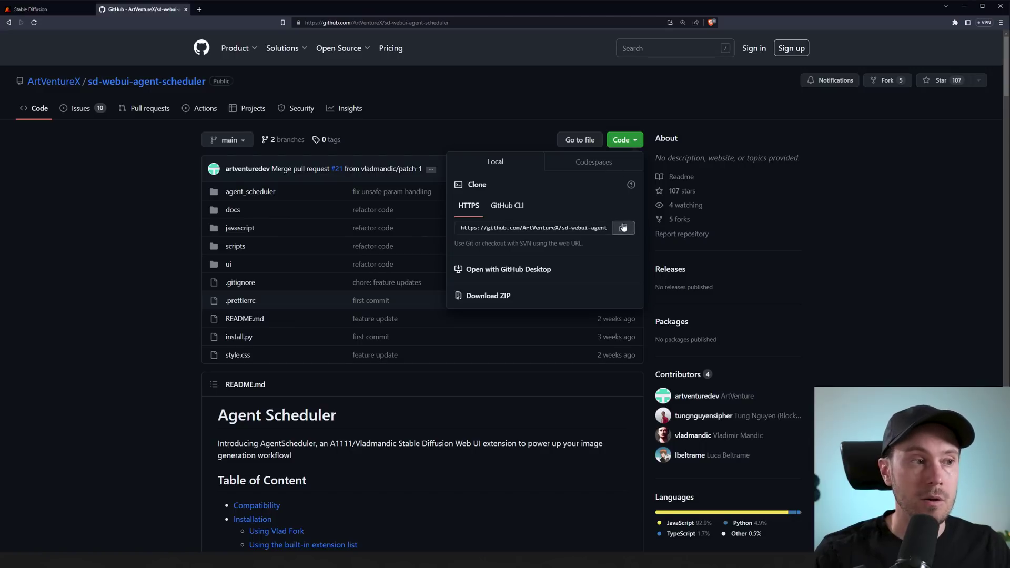
pyautogui.click(626, 226)
# Install the agent scheduler extension by pasting its GitHub URL into Extensions > Install from URL
pyautogui.click(59, 11)
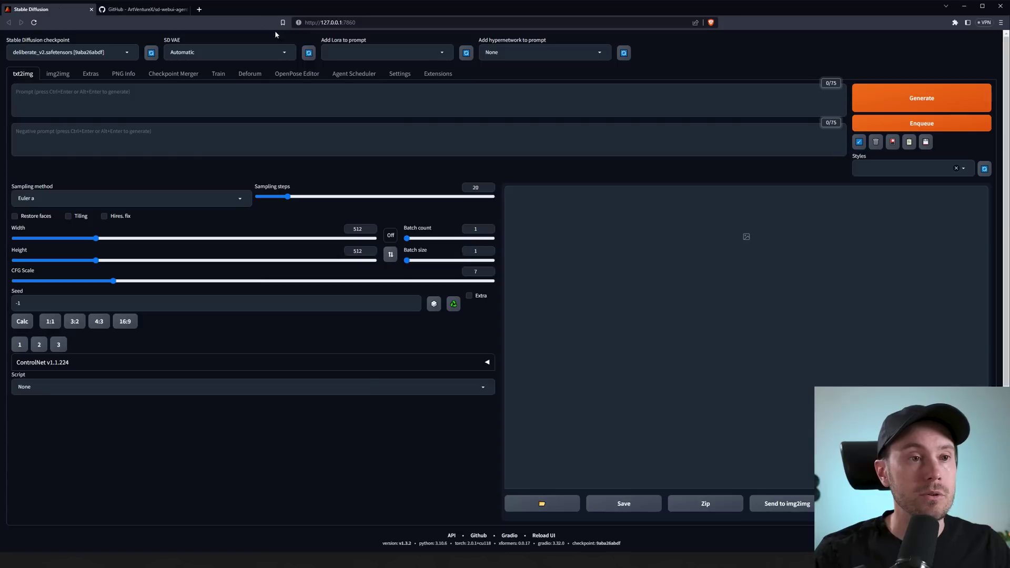
pyautogui.click(434, 78)
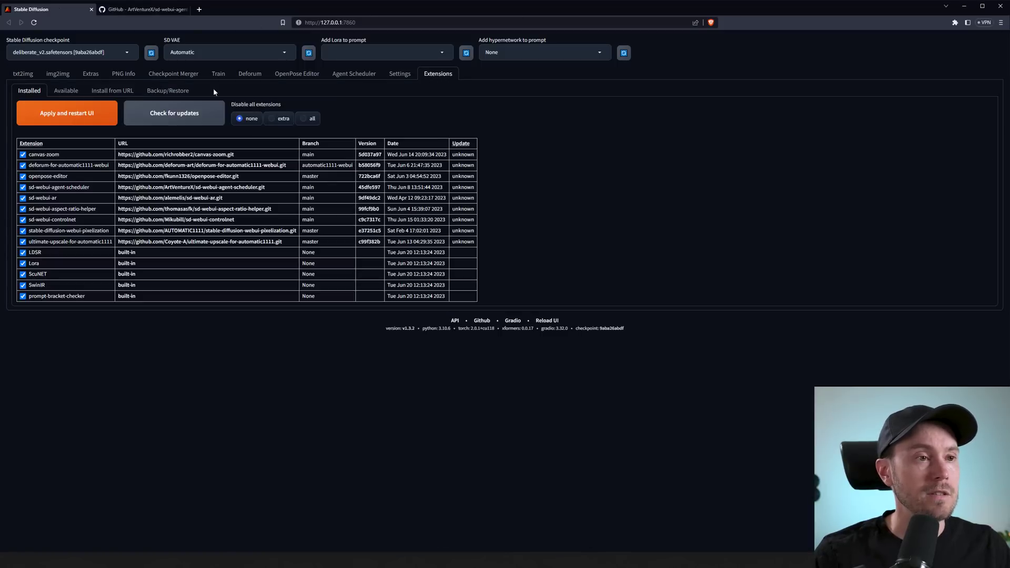
pyautogui.click(62, 92)
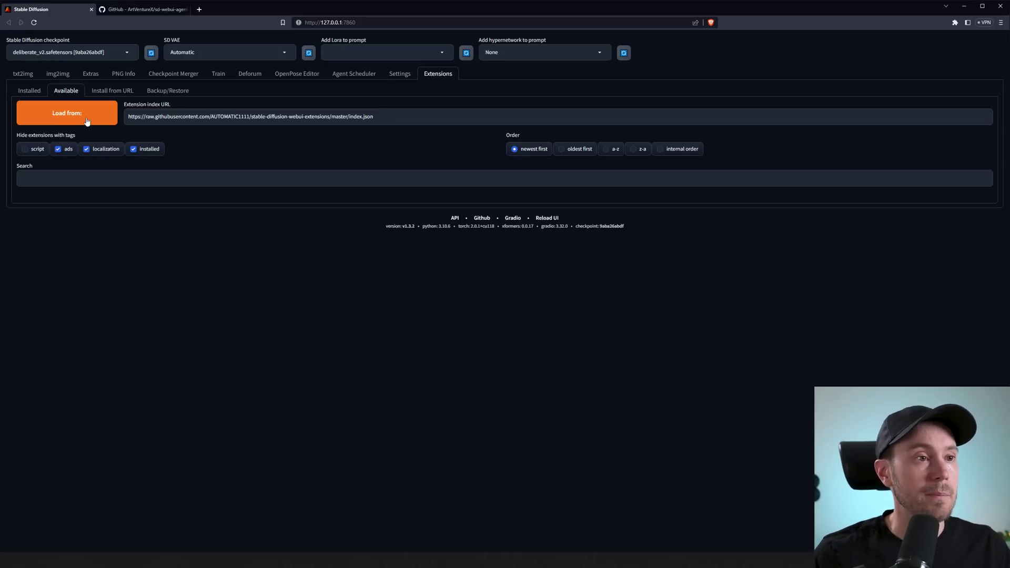
pyautogui.click(115, 91)
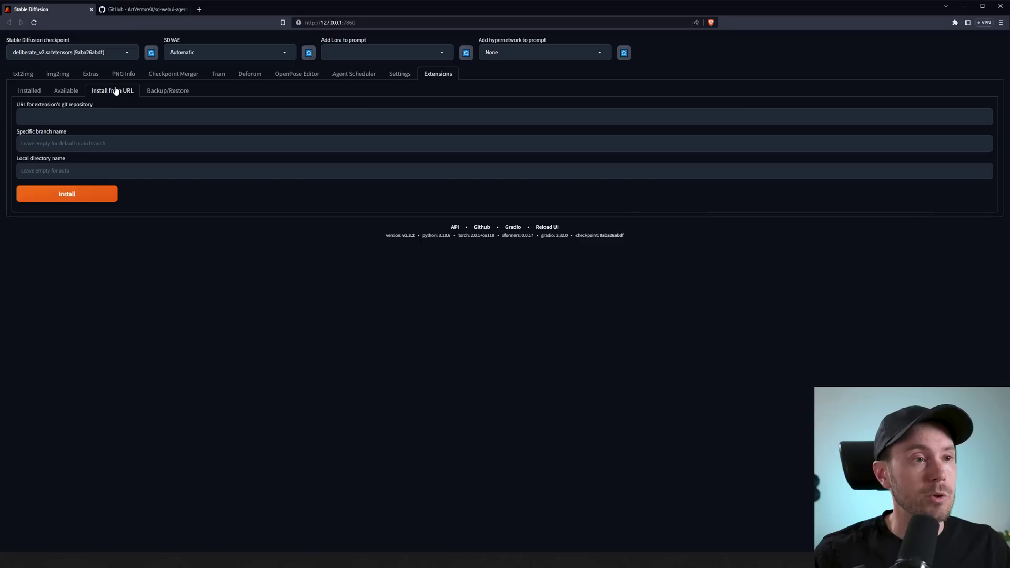
pyautogui.click(71, 117)
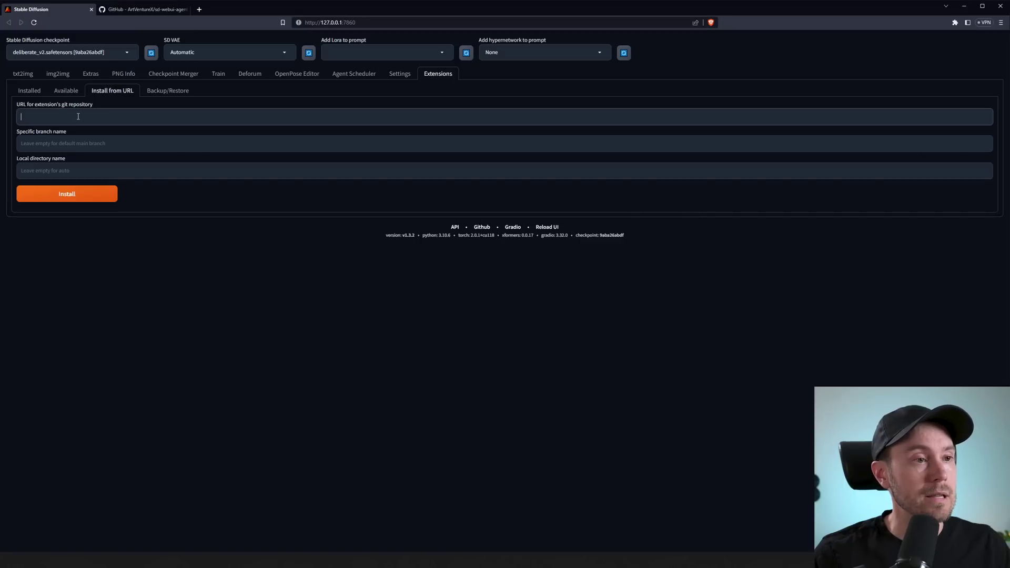
pyautogui.hotkey('ctrl', 'v')
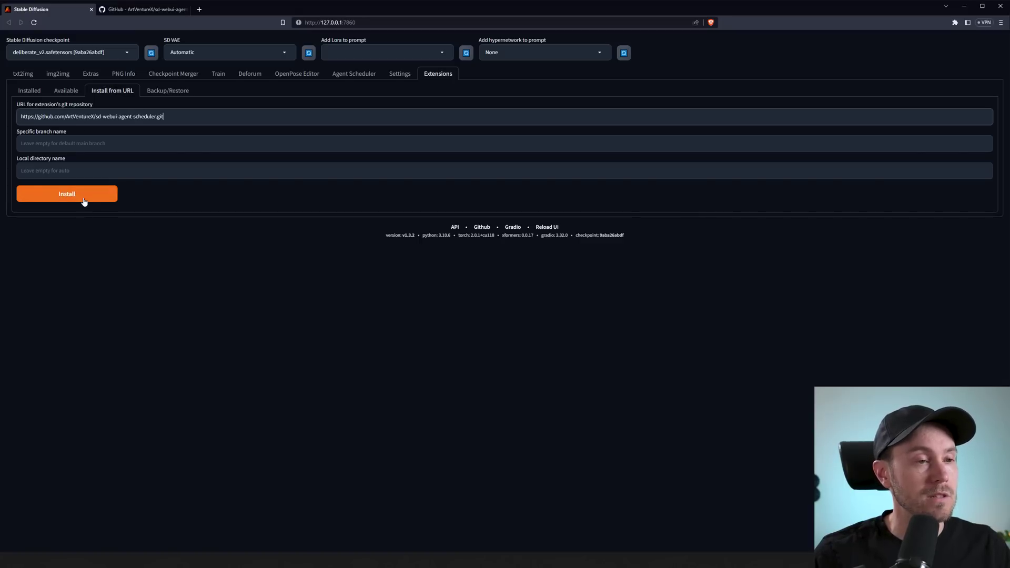
pyautogui.click(25, 75)
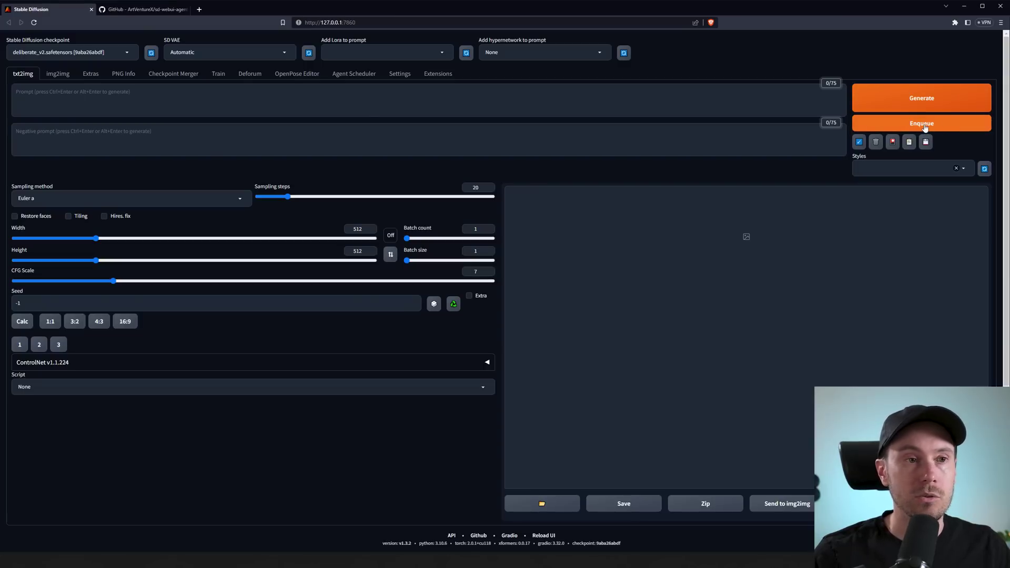
pyautogui.click(407, 77)
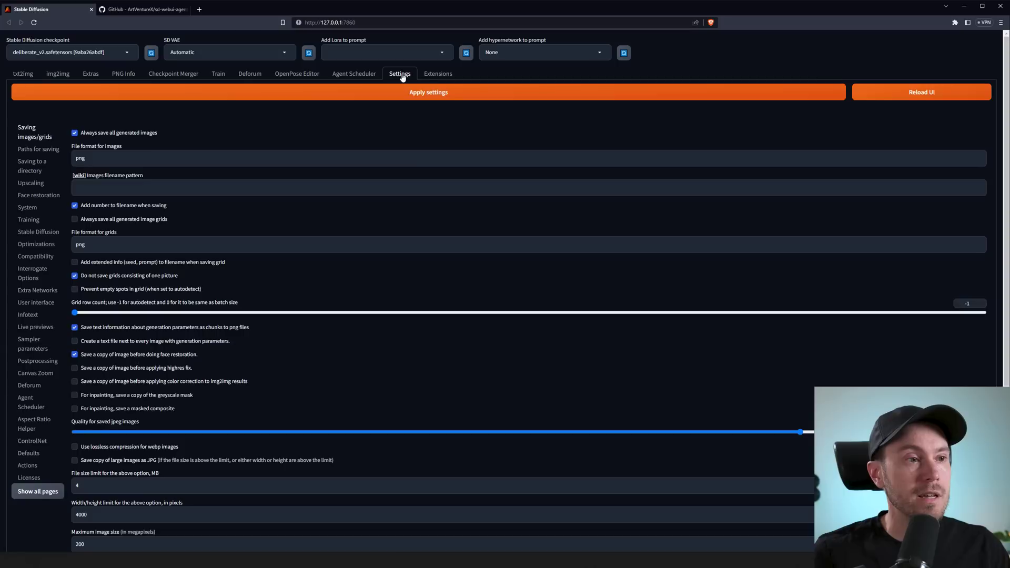
pyautogui.click(31, 406)
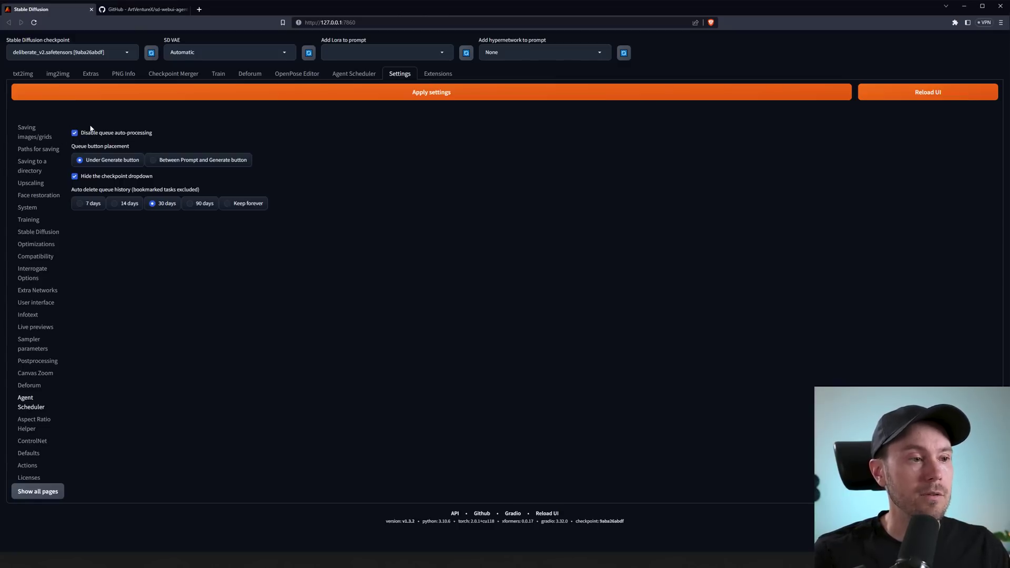
pyautogui.click(24, 74)
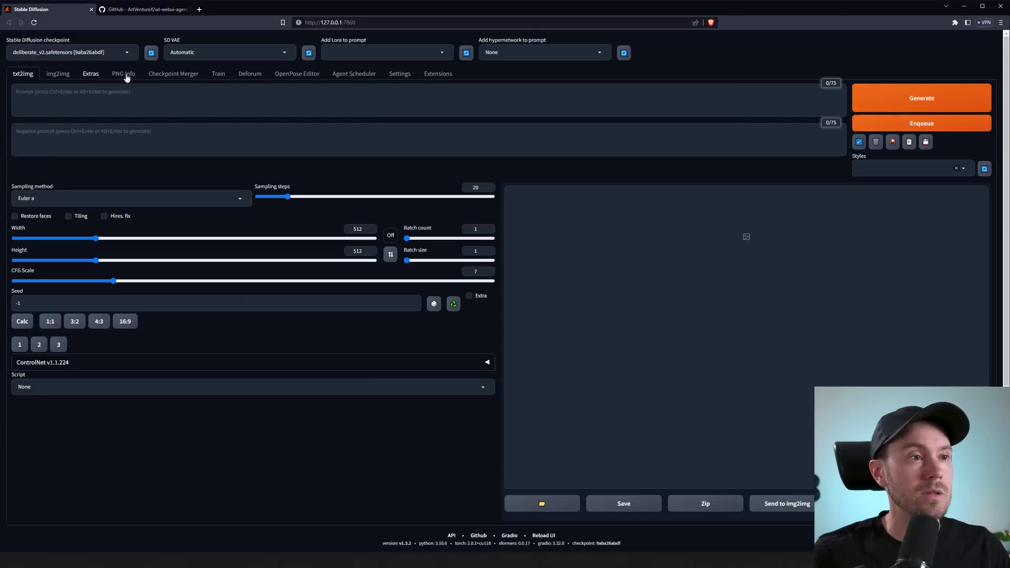
# Apply the Default_Negative and Digital/Oil Painting styles
pyautogui.click(965, 169)
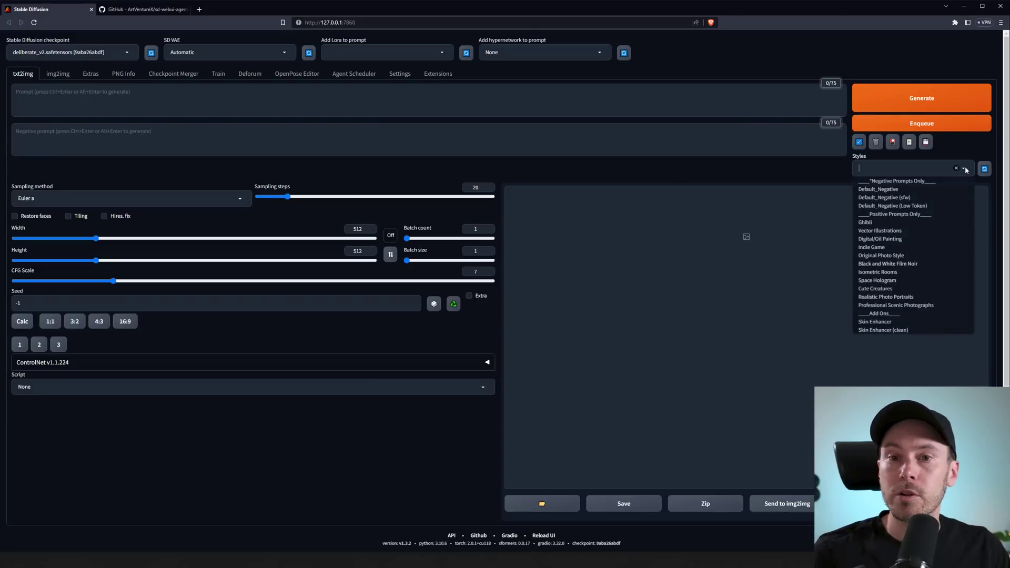
pyautogui.click(881, 189)
pyautogui.click(891, 242)
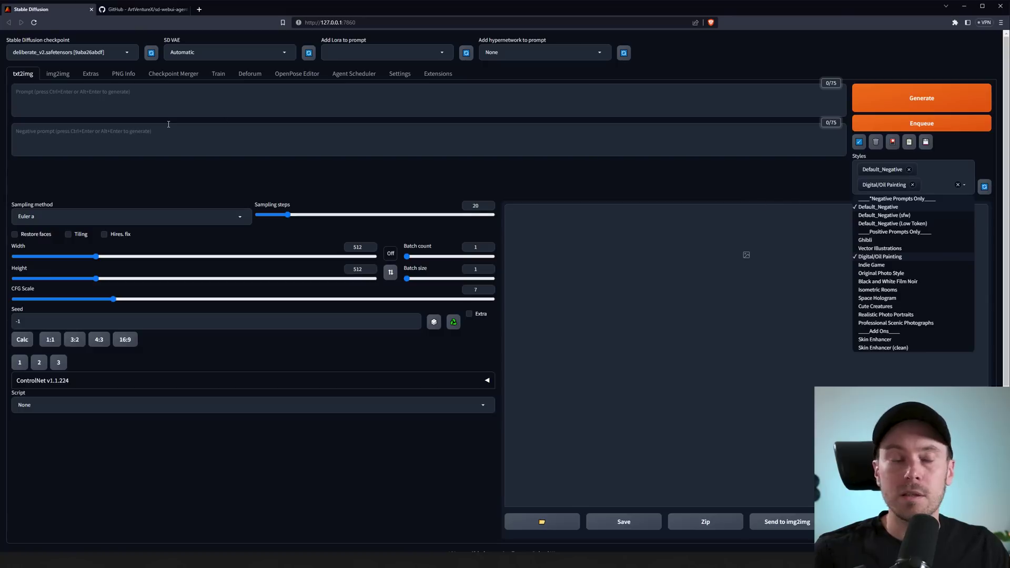
# Enter the prompt 'cat in a hat', weight it to (cat in a hat:1.2), and select the batch count
pyautogui.click(143, 97)
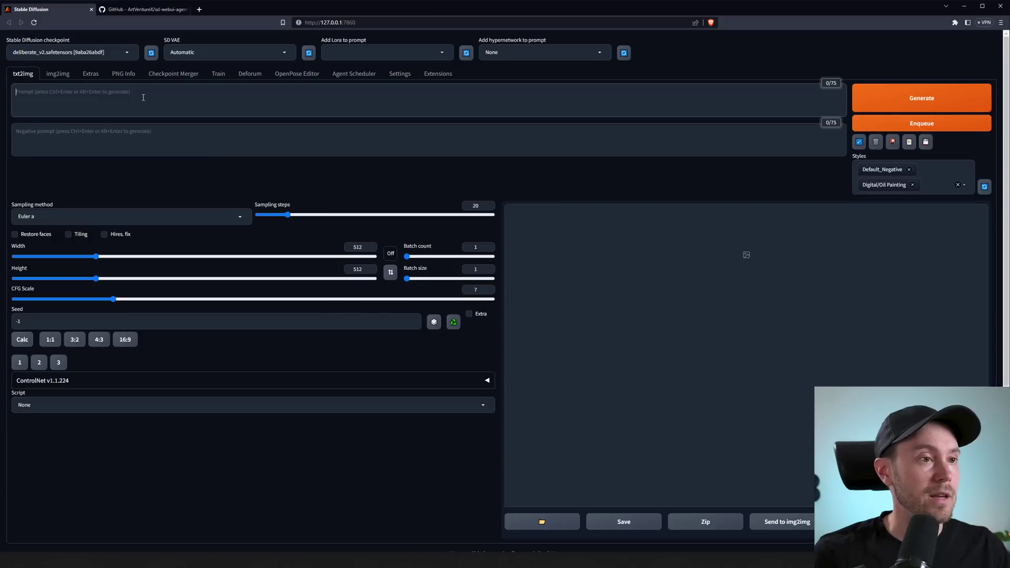
pyautogui.write('c')
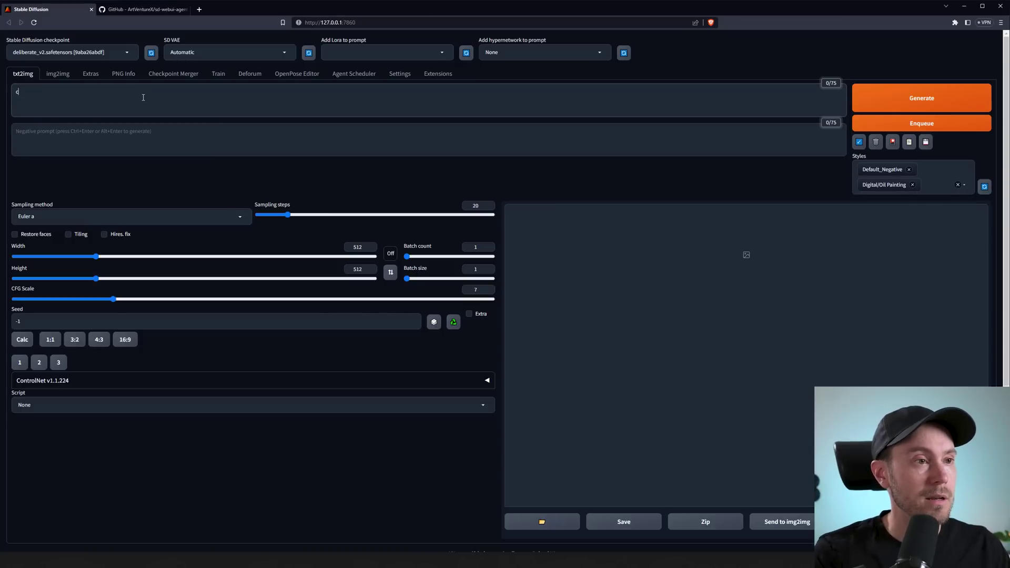
pyautogui.write('at in a hat')
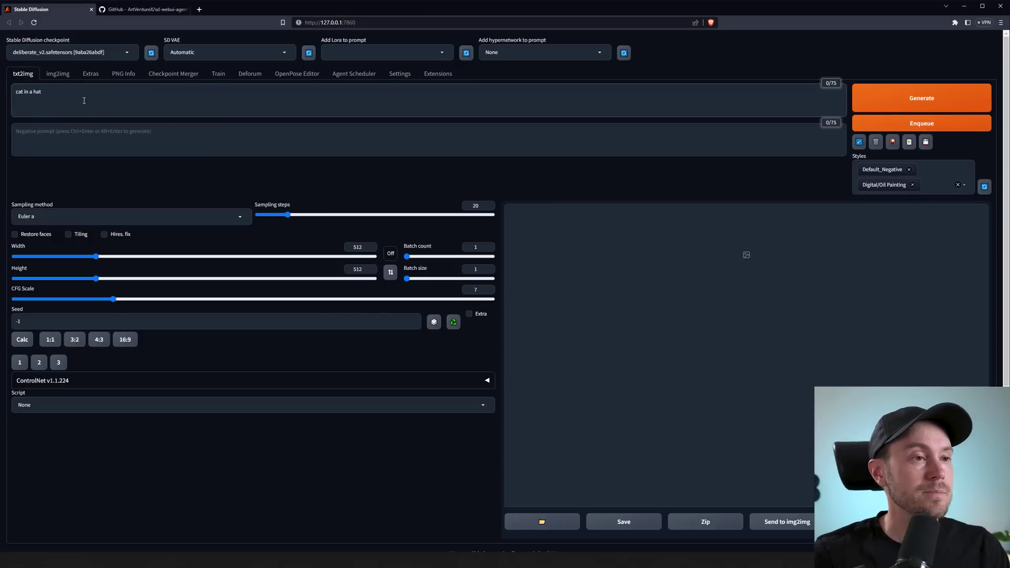
pyautogui.hotkey('ctrl', 'a')
pyautogui.hotkey('ctrl', 'Up')
pyautogui.hotkey('ctrl', 'Up')
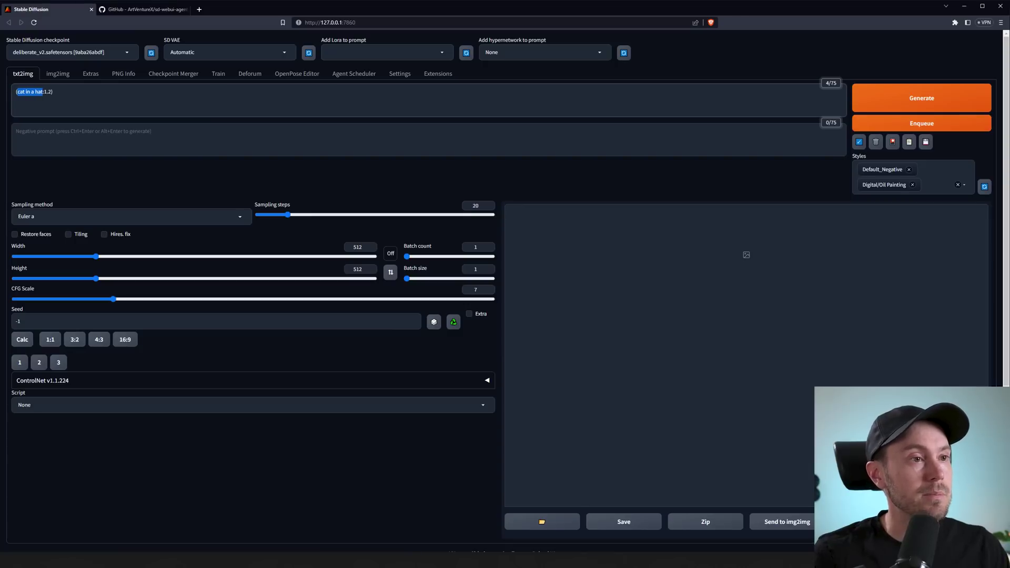
pyautogui.doubleClick(475, 246)
# Set batch count to 4, queue the cat job, then replace 'cat' with 'penguin'
pyautogui.write('4')
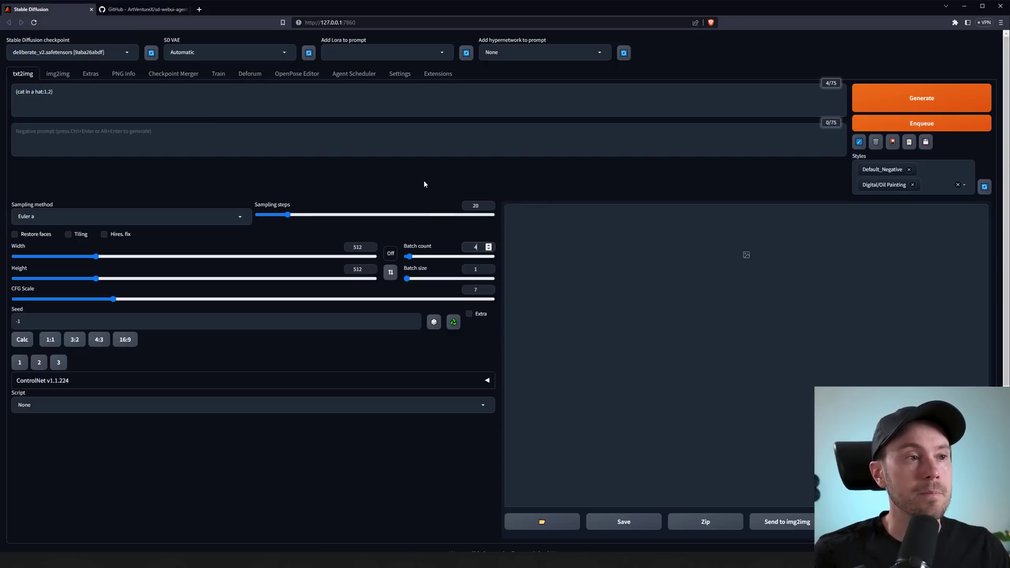
pyautogui.click(947, 125)
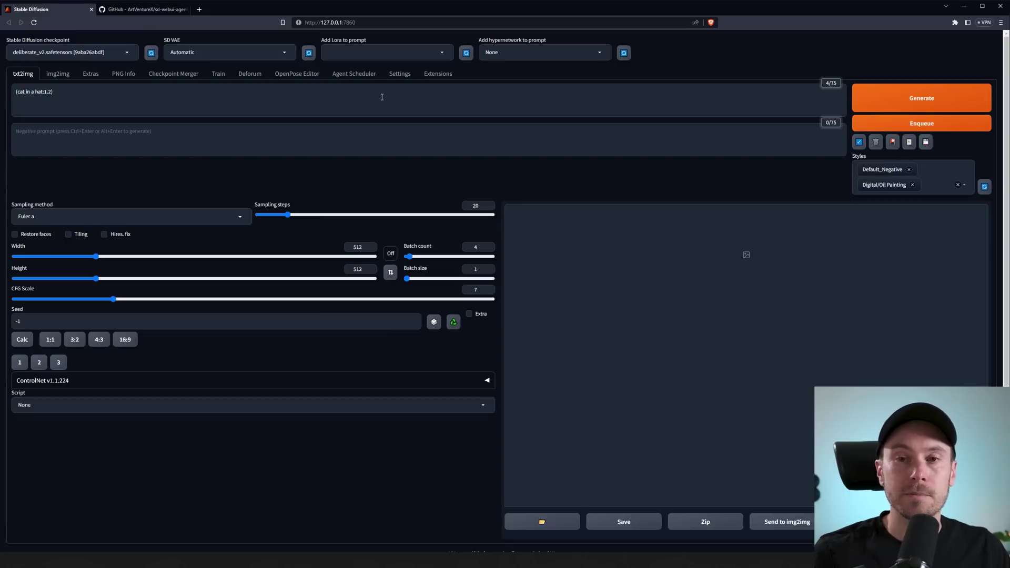
pyautogui.doubleClick(22, 92)
pyautogui.write('penguin')
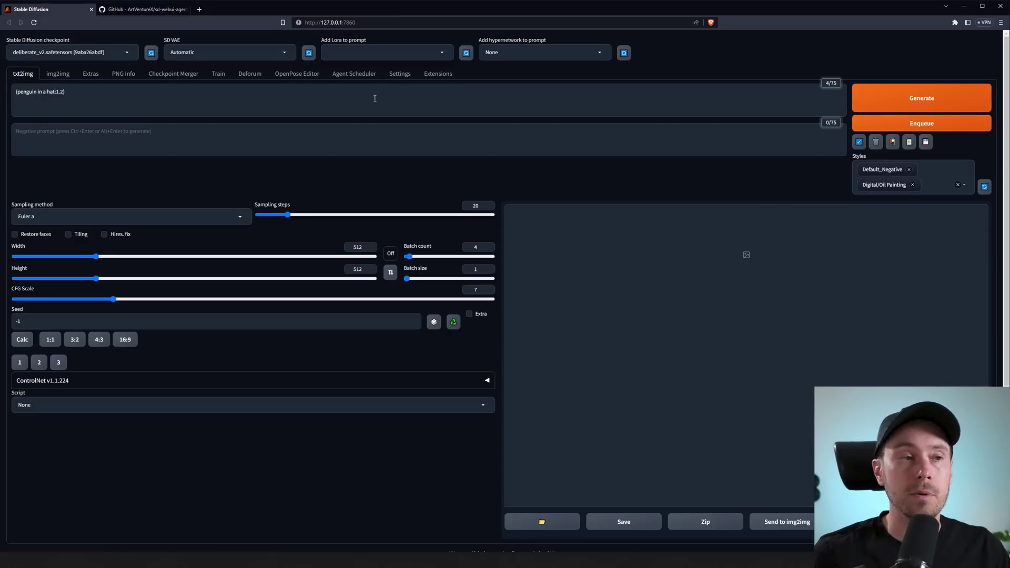
# Queue (scifi penguin in a hat:1.2) on the protogenX58RebuiltScifi_10 checkpoint
pyautogui.click(128, 55)
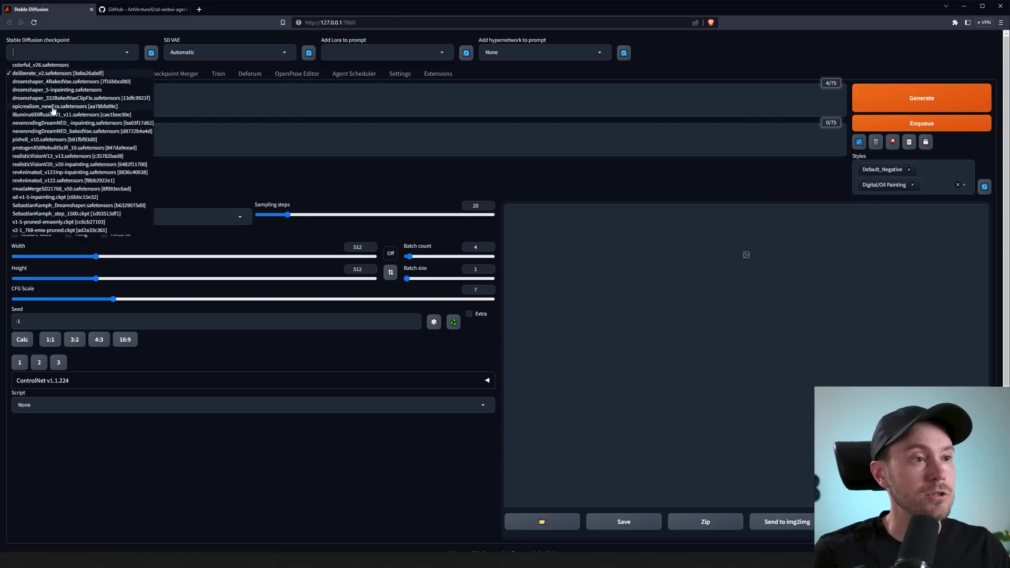
pyautogui.click(50, 148)
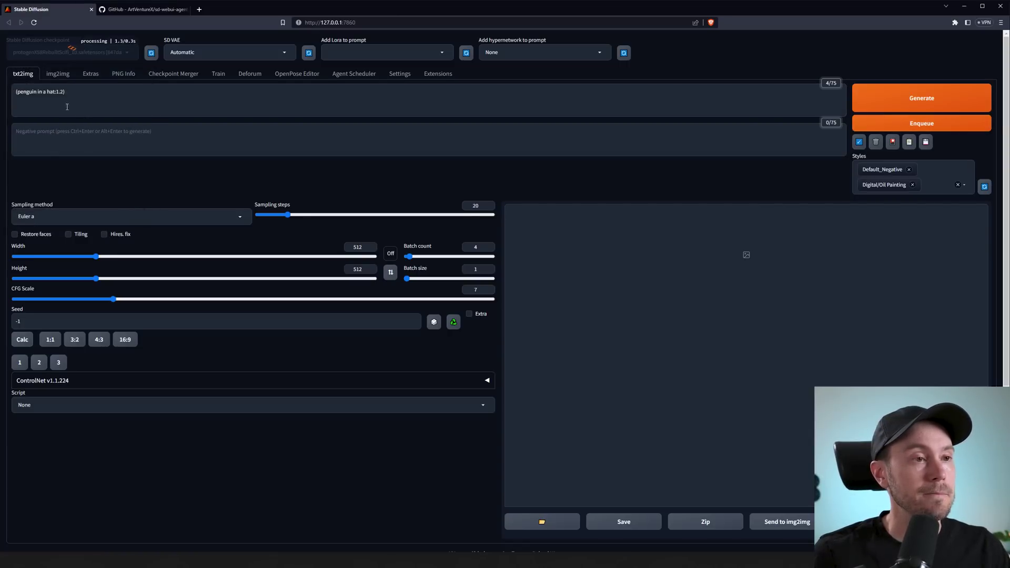
pyautogui.write('scifi')
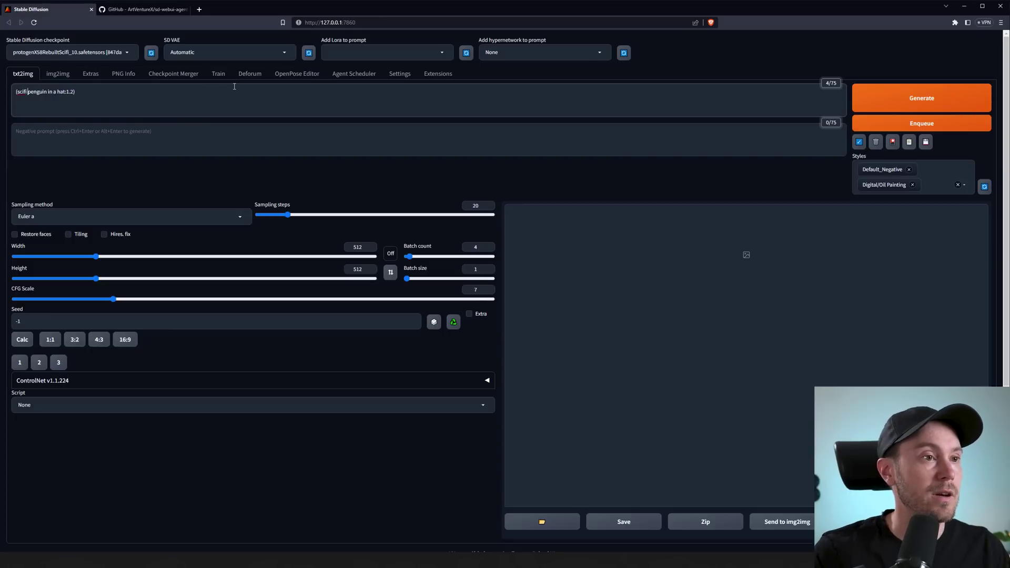
pyautogui.click(942, 128)
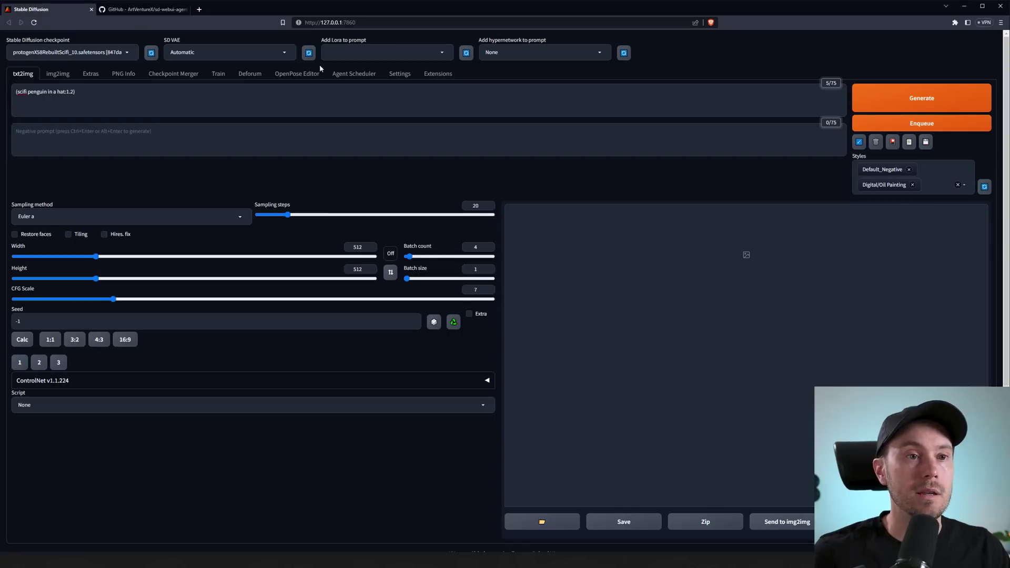
# Open the Agent Scheduler Task Queue and scroll its table sideways to inspect the three tasks
pyautogui.click(356, 76)
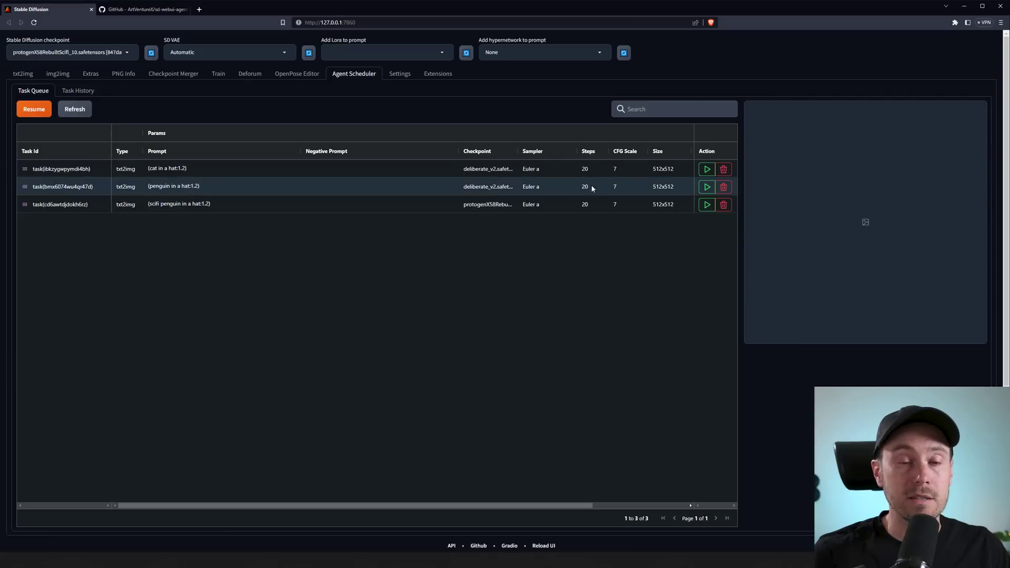
pyautogui.moveTo(571, 506); pyautogui.dragTo(473, 506)
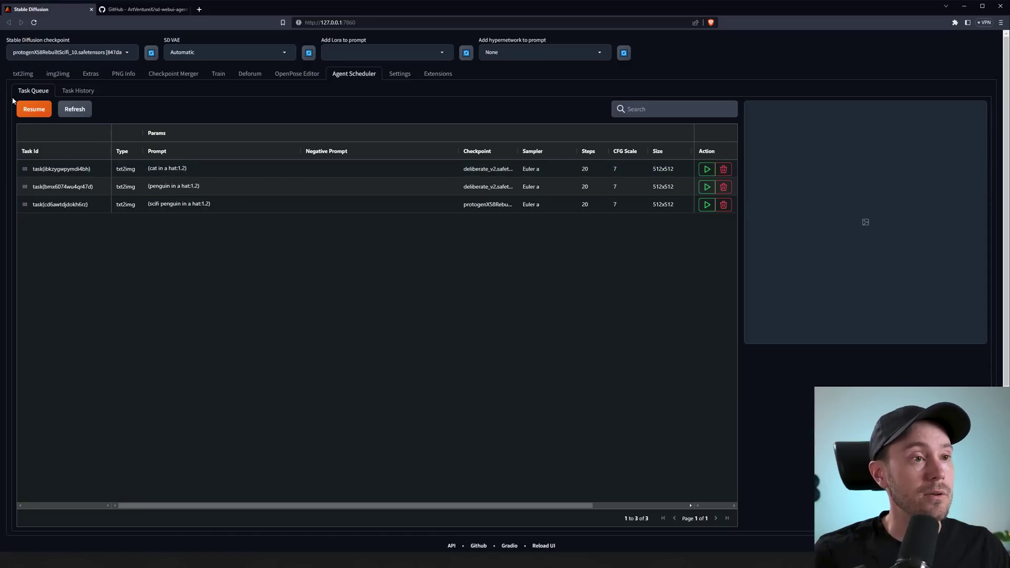
# Resume the queue and switch to Task History once only the scifi penguin task remains
pyautogui.click(37, 113)
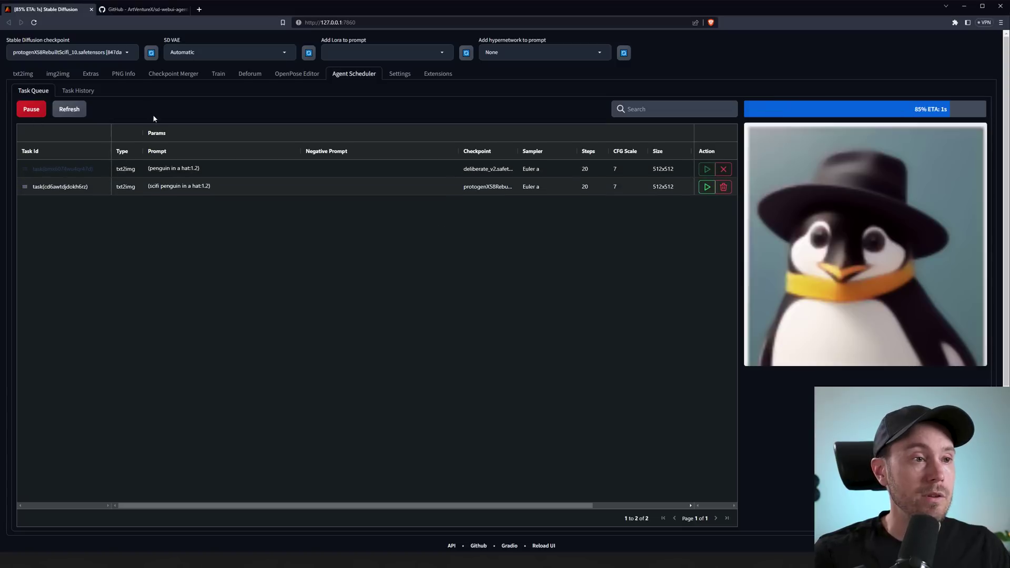
pyautogui.click(79, 91)
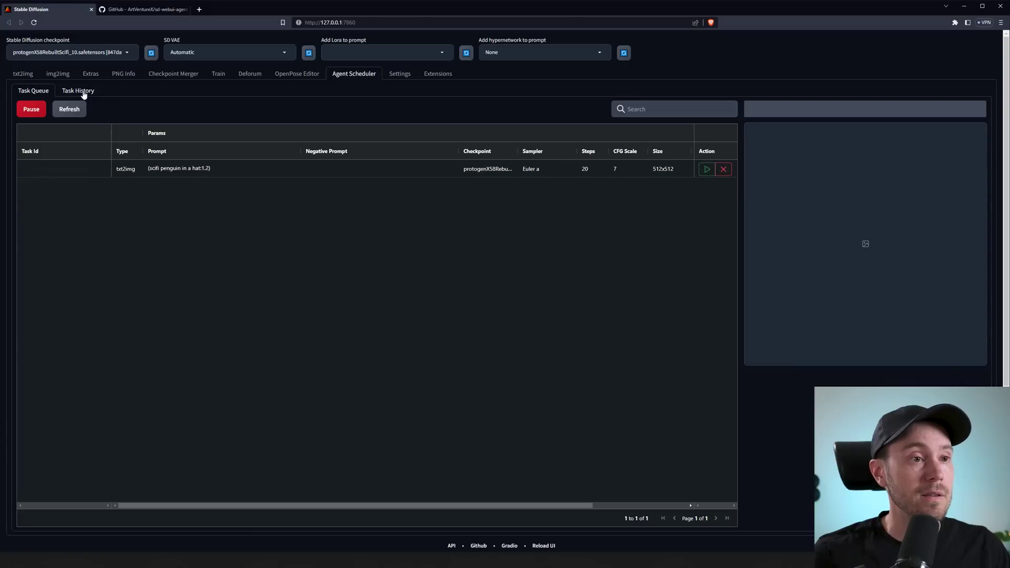
# Browse the four cat in a hat images in Task History
pyautogui.click(250, 172)
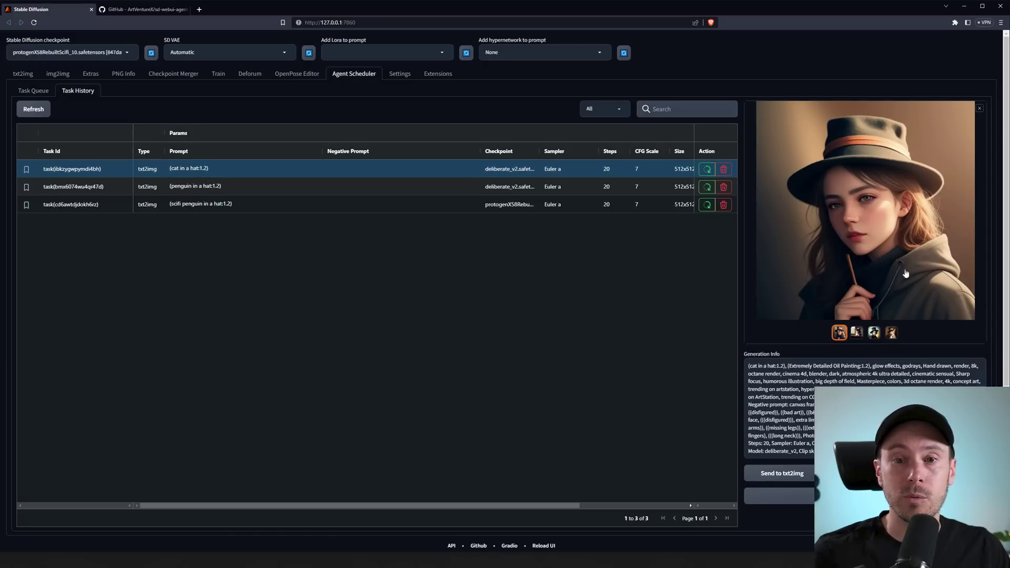
pyautogui.click(857, 336)
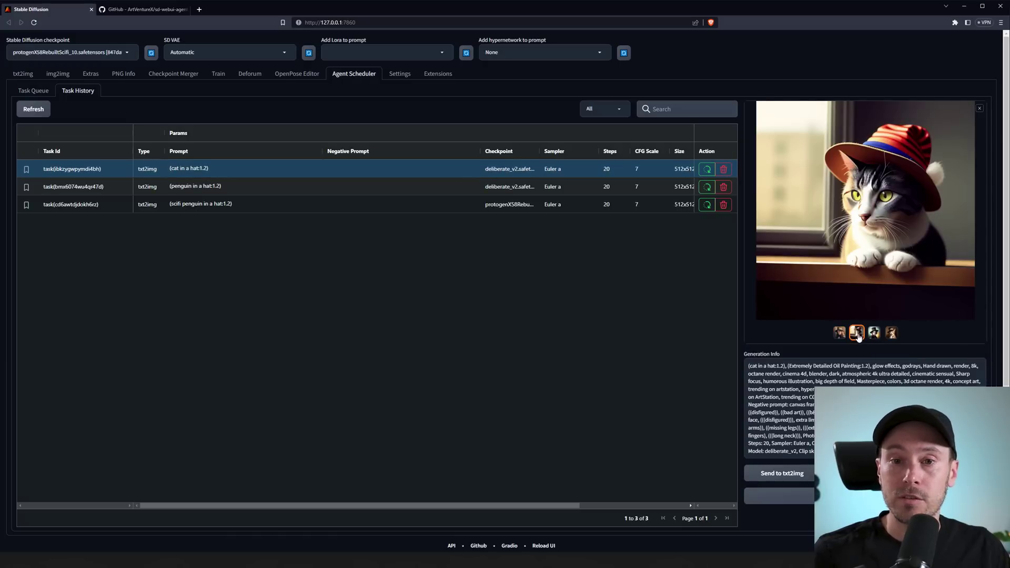
pyautogui.click(873, 336)
pyautogui.click(890, 334)
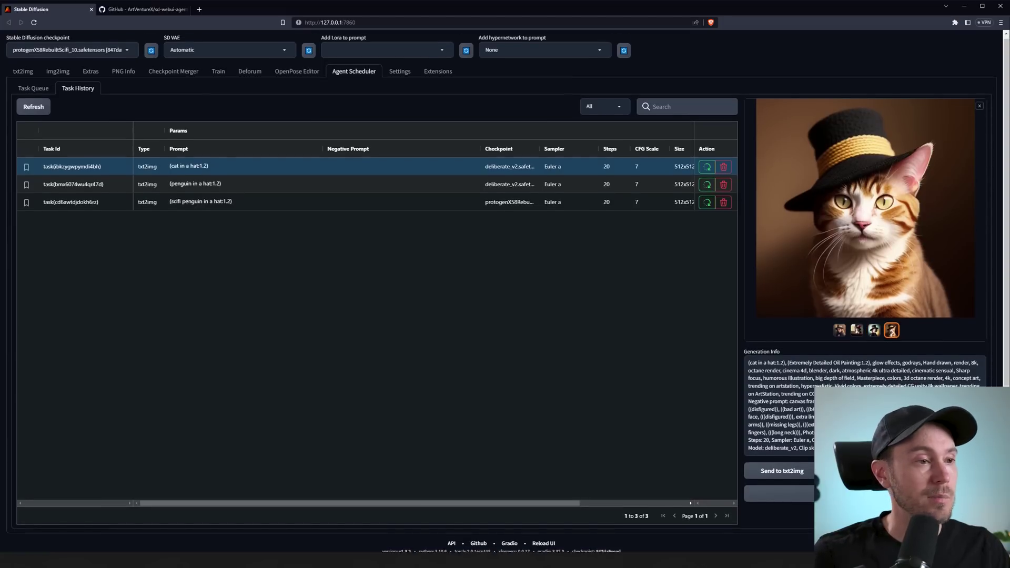
pyautogui.scroll(-1, 505, 291)
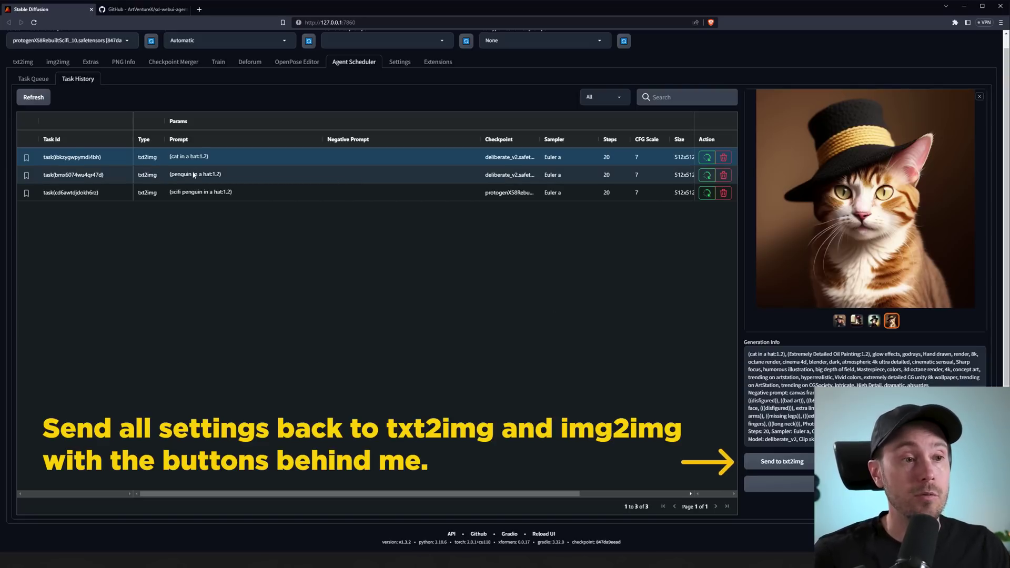
# Browse the penguin in a hat task's images
pyautogui.click(213, 179)
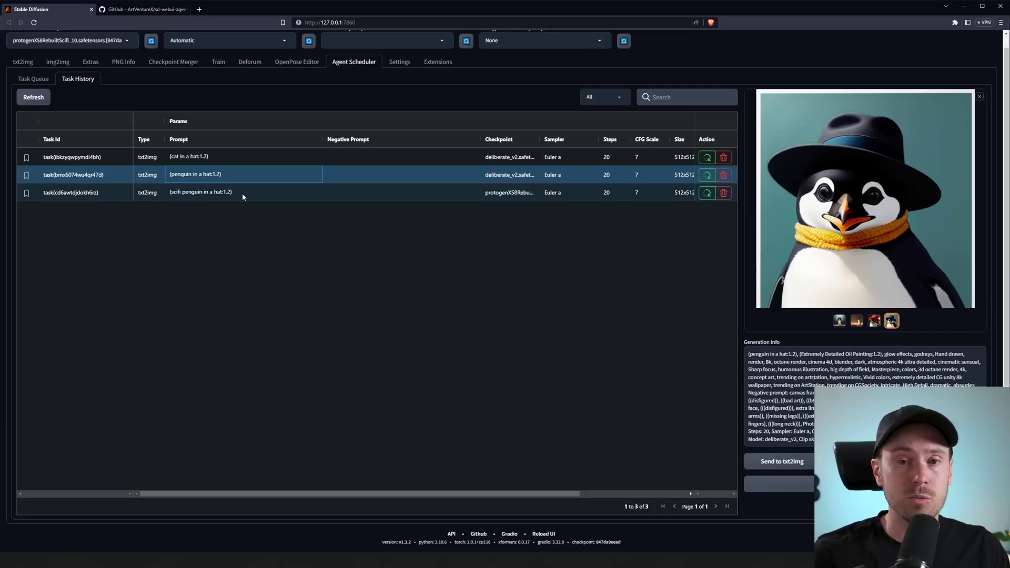
pyautogui.click(874, 321)
pyautogui.click(856, 320)
pyautogui.click(839, 322)
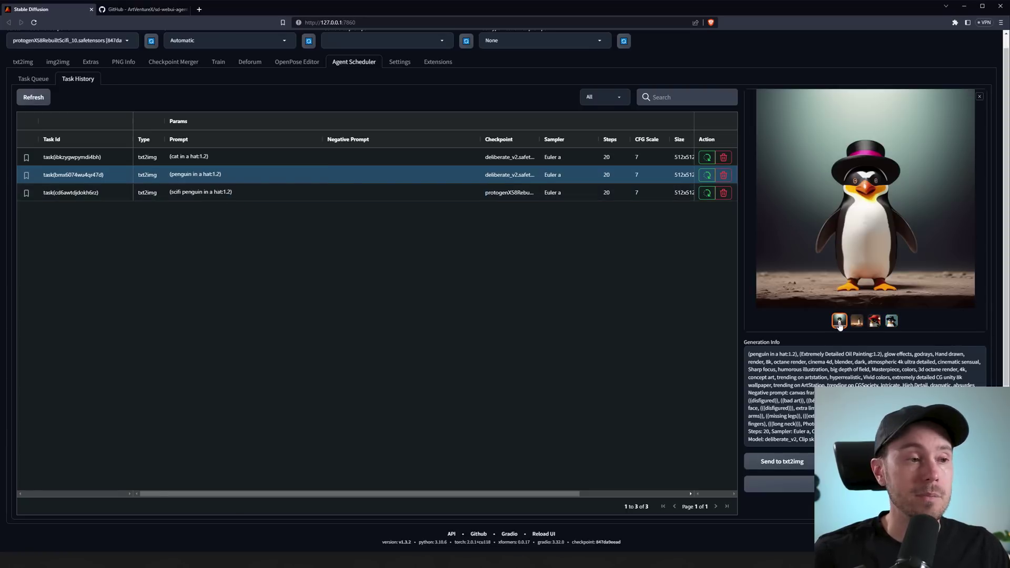
# Browse the scifi penguin task's images, ending on the first
pyautogui.click(240, 192)
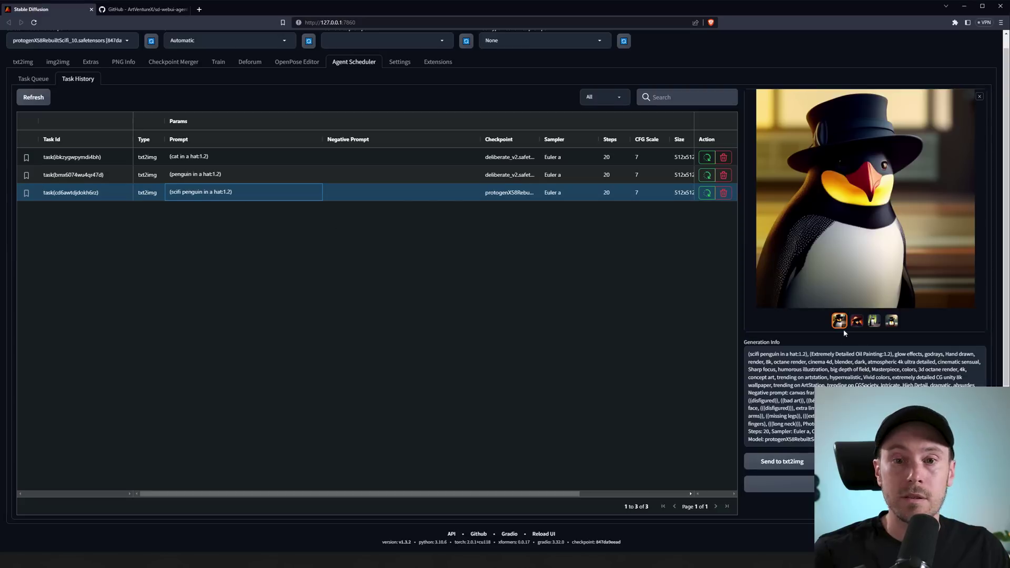
pyautogui.click(856, 322)
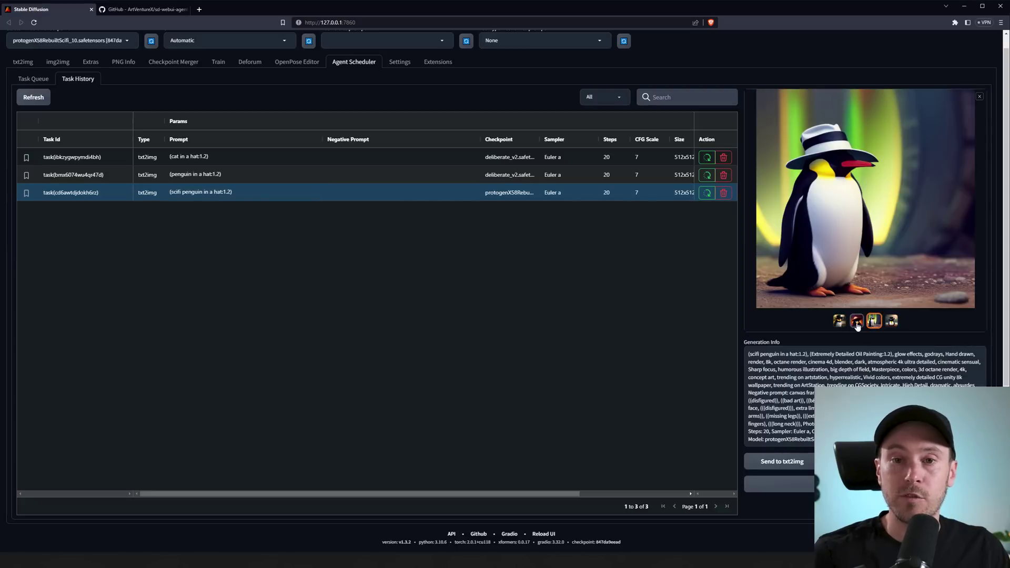
pyautogui.click(839, 323)
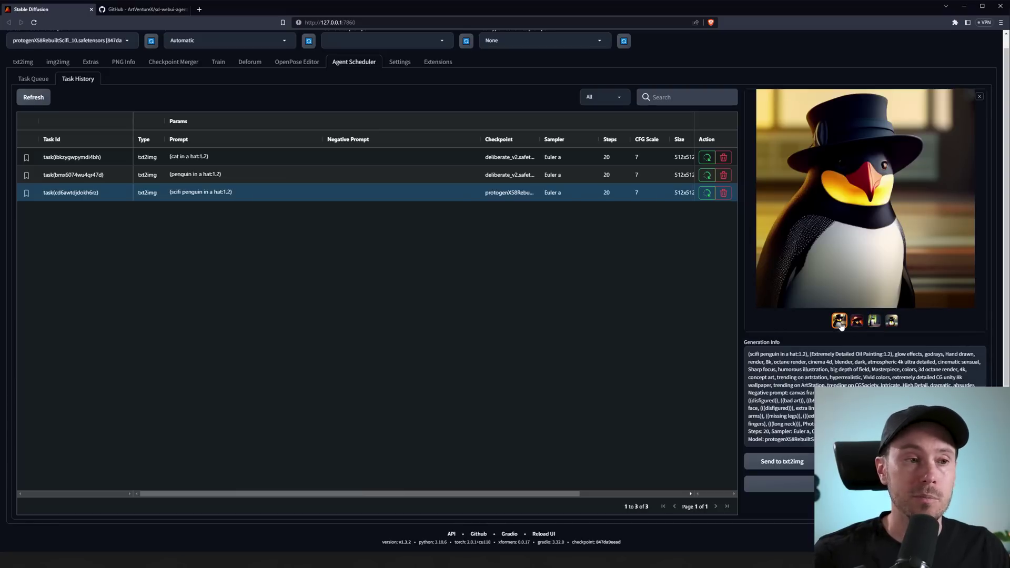
# Bookmark and requeue the penguin in a hat task, then watch it regenerate in Task Queue
pyautogui.click(289, 179)
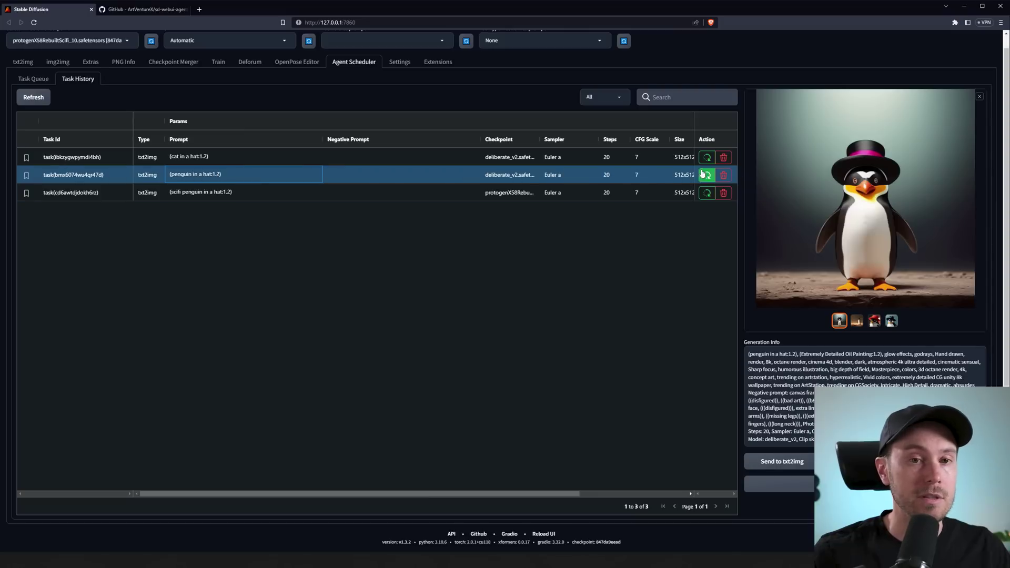
pyautogui.click(26, 176)
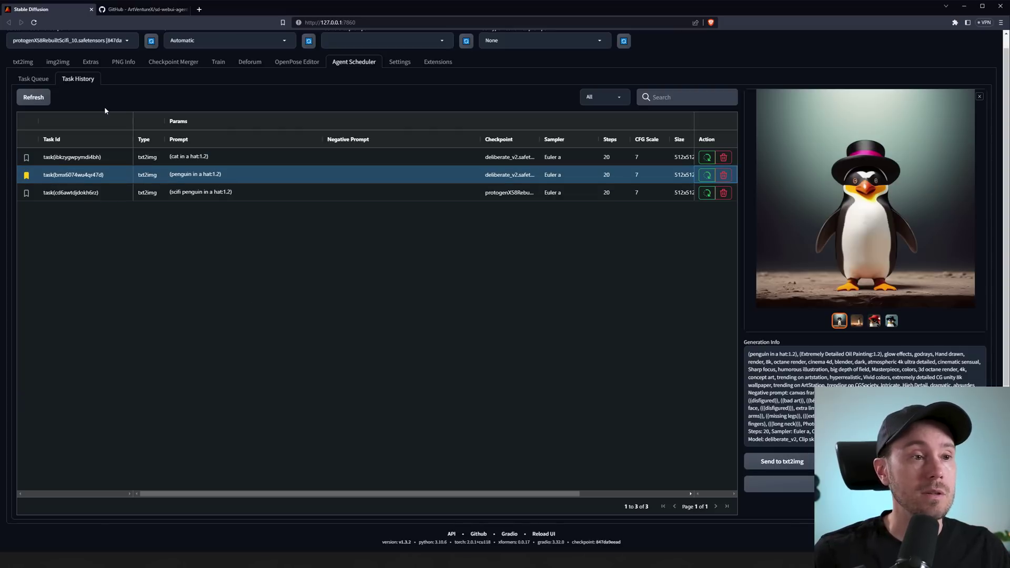
pyautogui.click(35, 78)
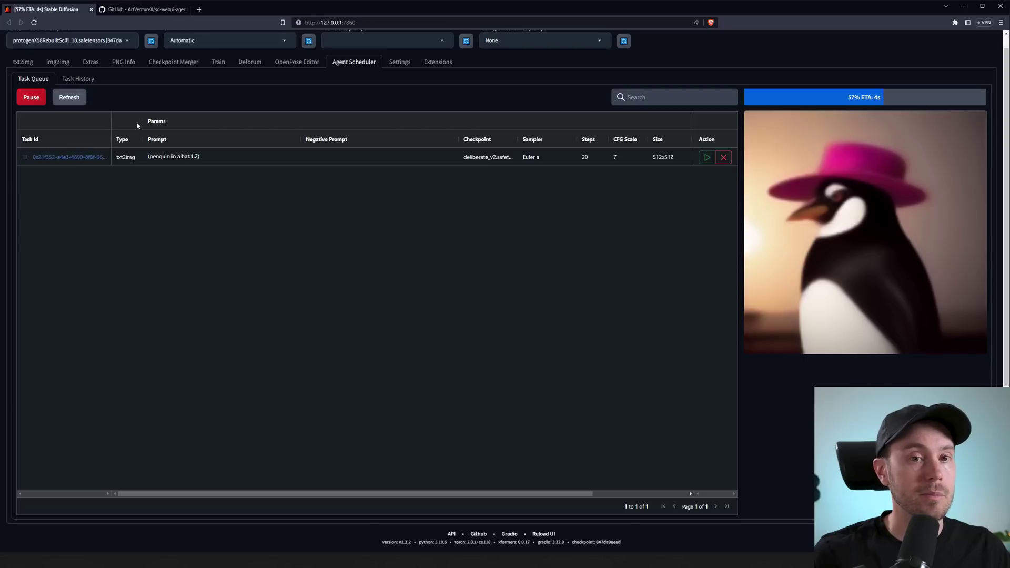
# Pause the queue and return to the Agent Scheduler, whose history now lists six tasks
pyautogui.click(32, 97)
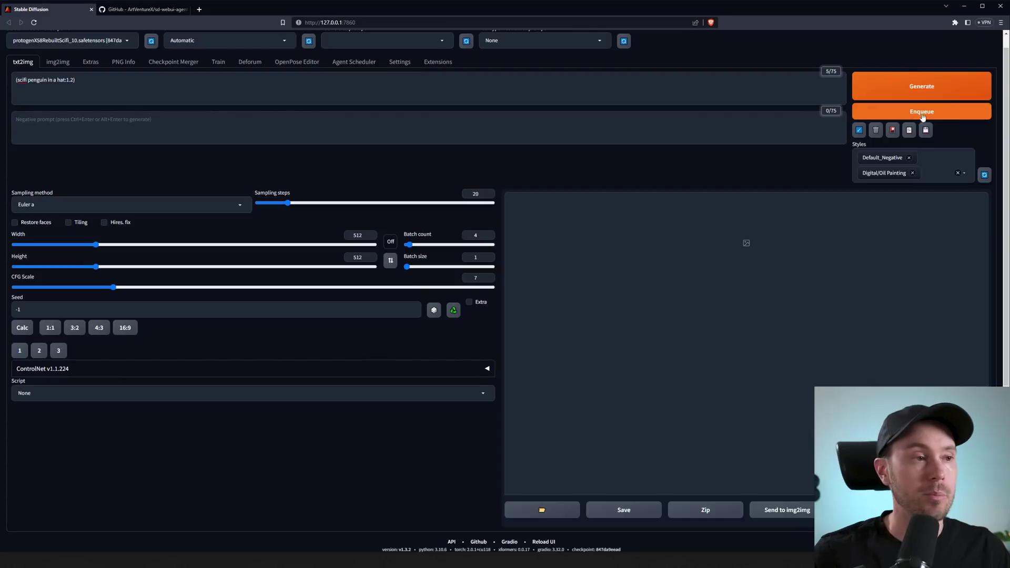
pyautogui.click(355, 62)
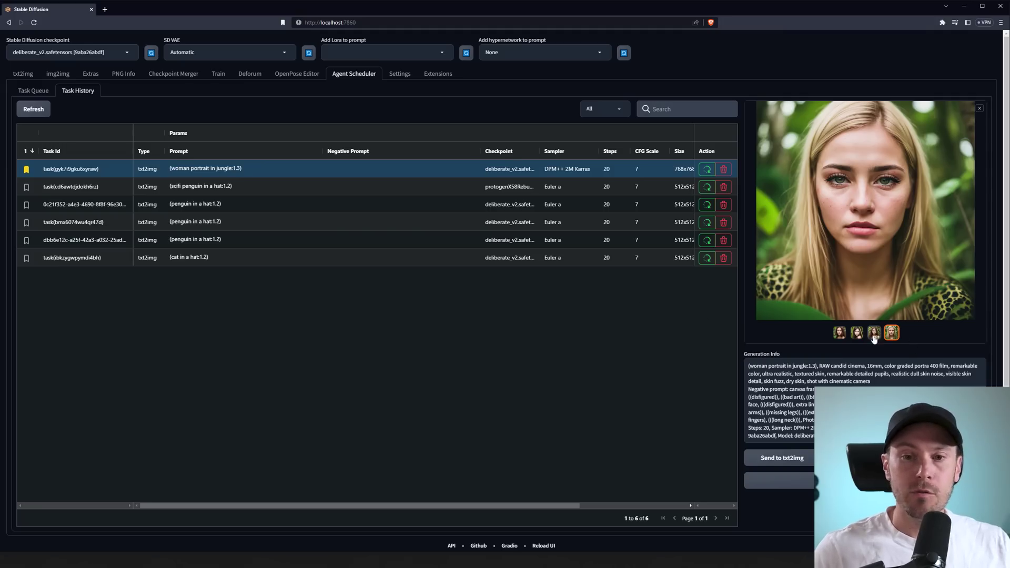
# Browse the four jungle portrait images, then narrow the browser window to reveal all send-to buttons
pyautogui.click(856, 335)
pyautogui.click(845, 301)
pyautogui.click(845, 302)
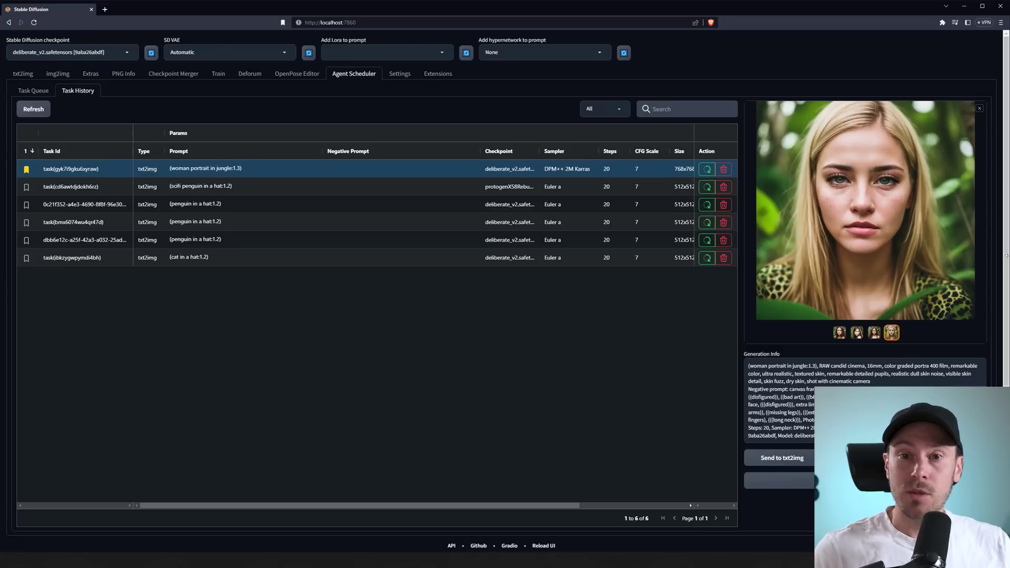
pyautogui.moveTo(1007, 256); pyautogui.dragTo(841, 257)
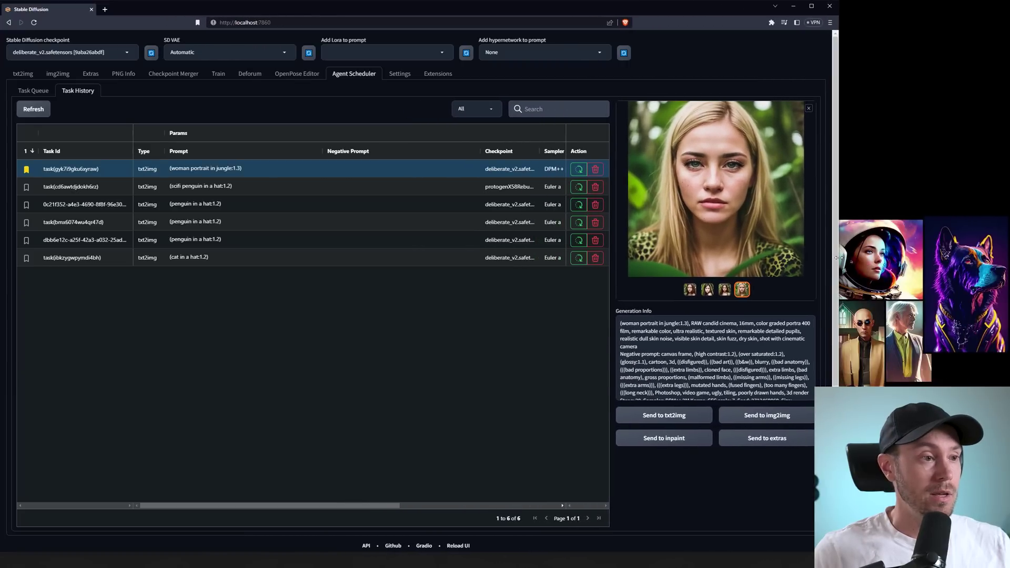
# Send the jungle portrait's 768x768 settings to txt2img, then return to a maximised Task History
pyautogui.click(677, 418)
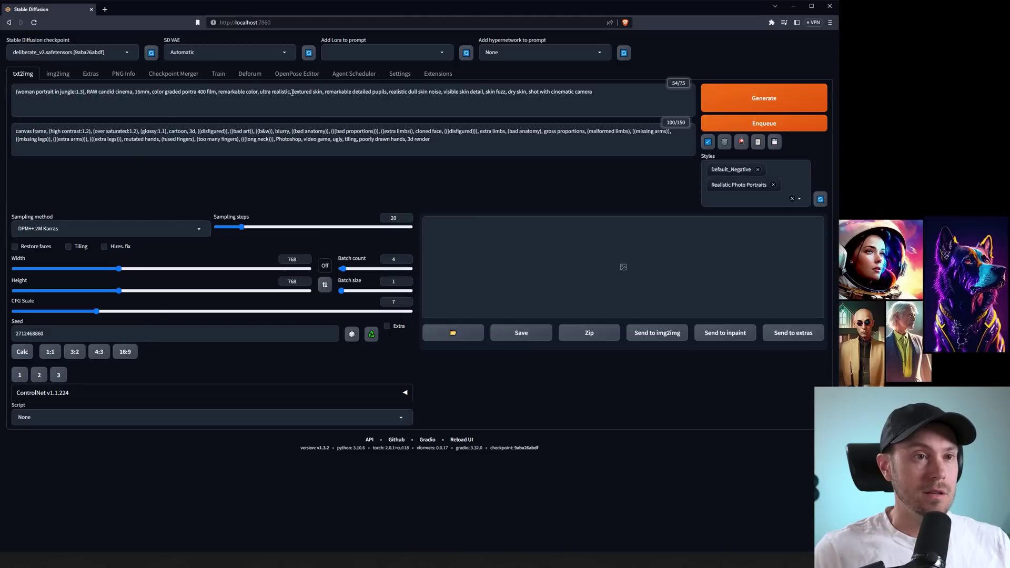
pyautogui.click(357, 79)
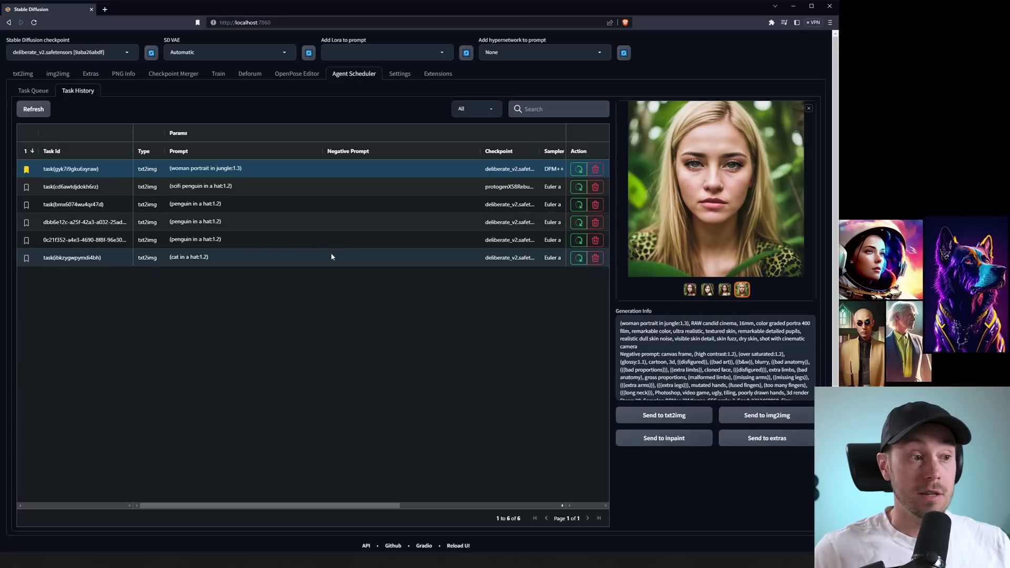
pyautogui.press('super+Up')
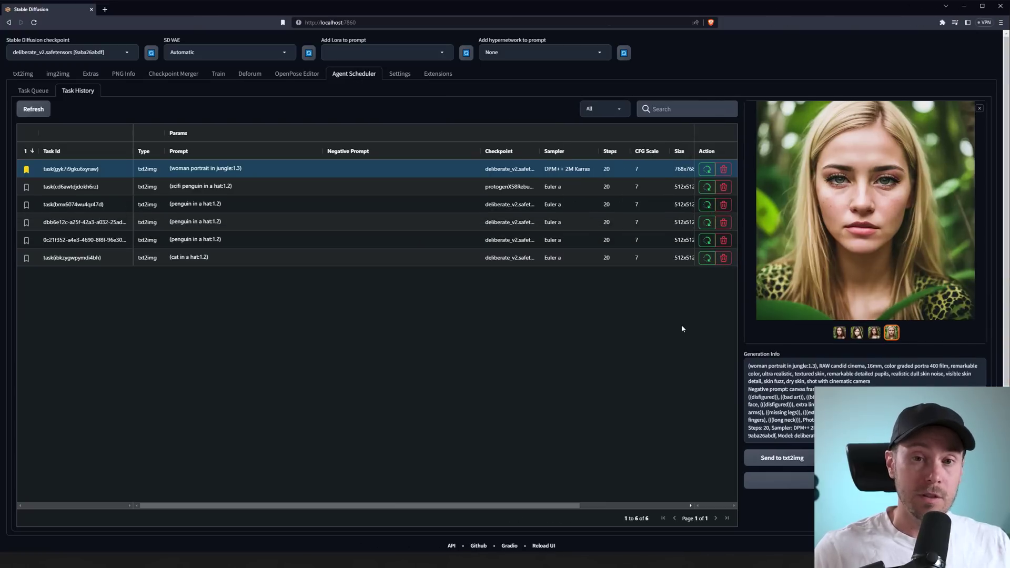